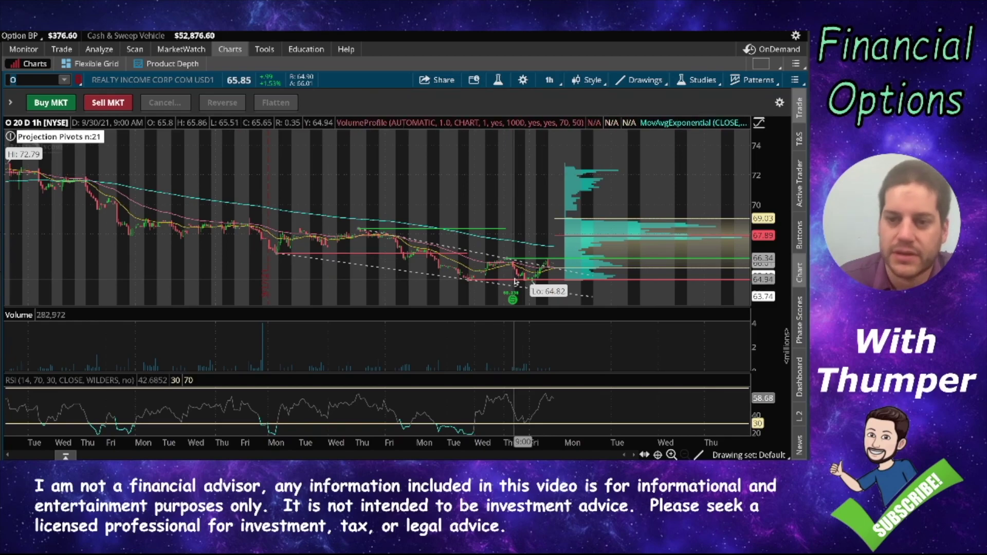
Switch the chart to one year of daily bars, then back to 20 days hourly
click(549, 81)
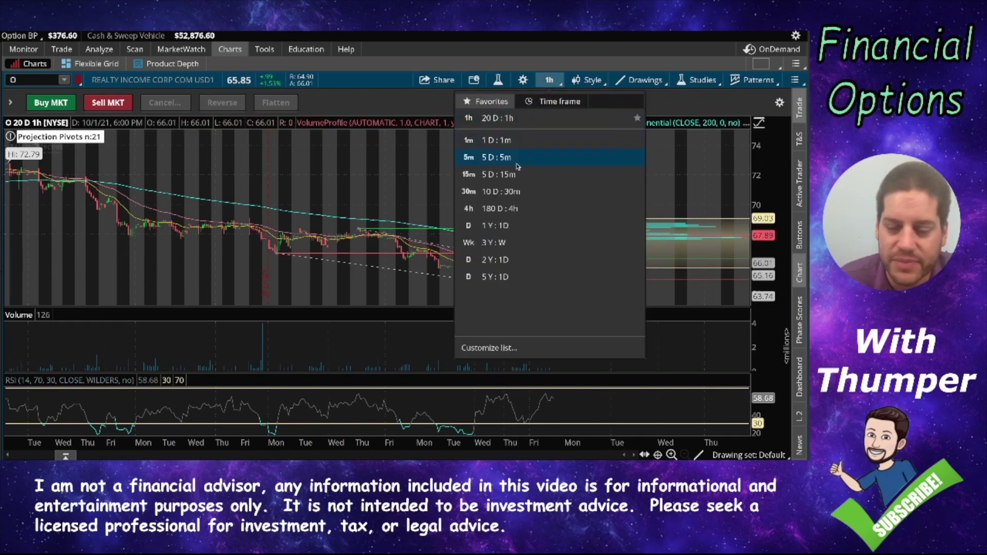
click(520, 226)
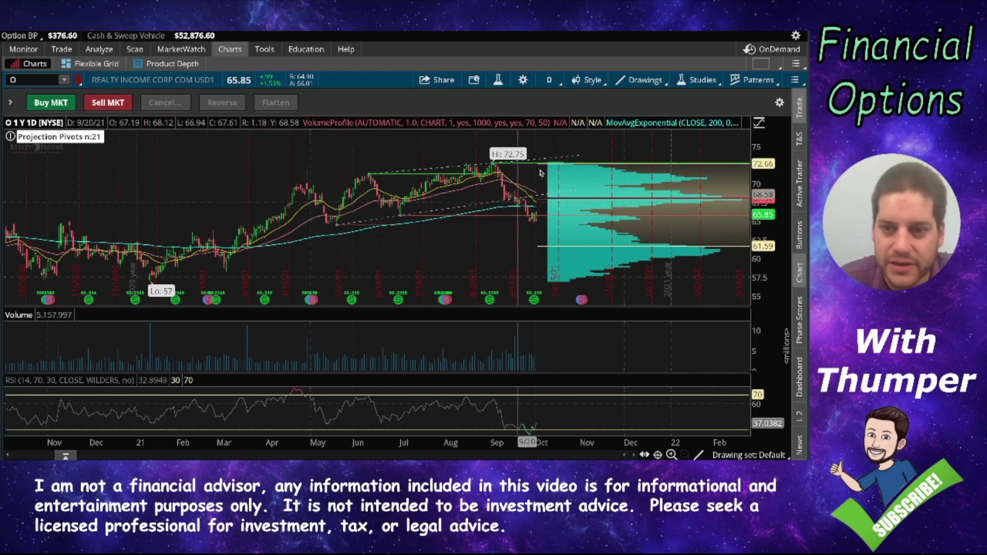
click(549, 80)
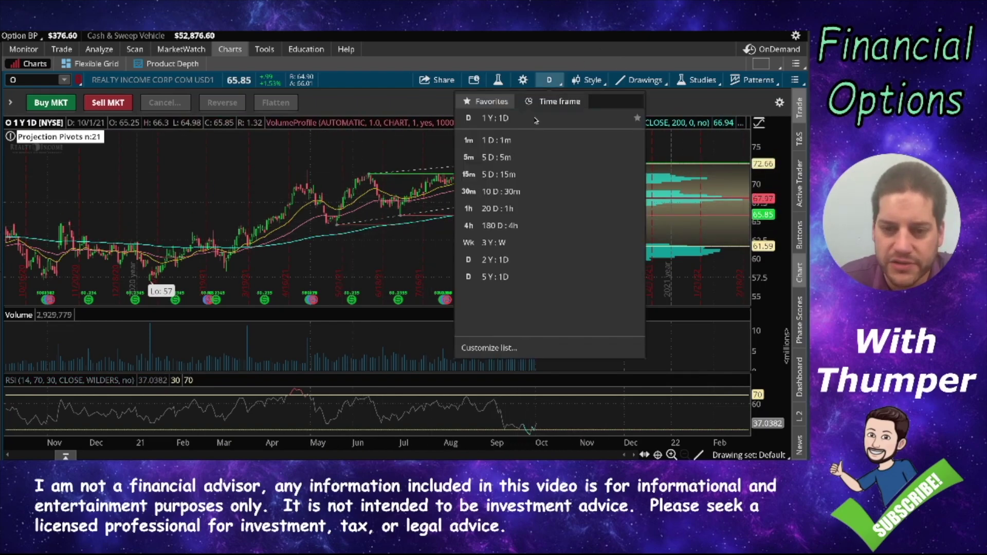
click(525, 212)
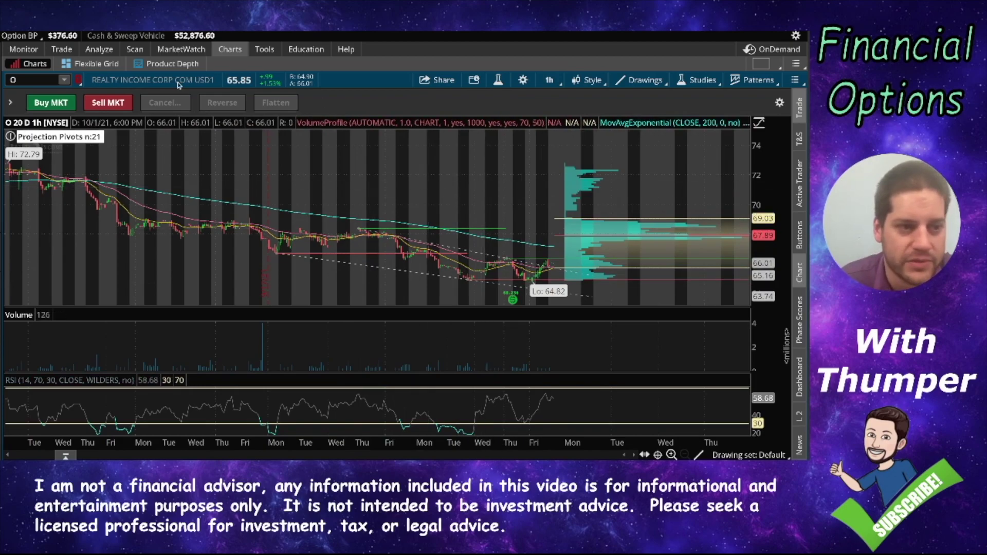
Load the Palantir (PLTR) chart and remove the 100% projection line drawing
text(PLTR)
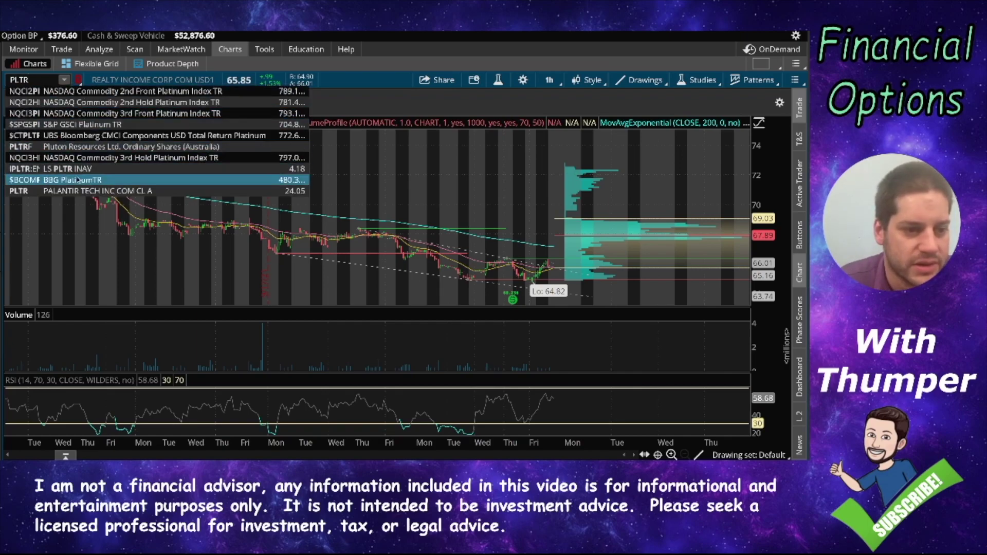
click(93, 188)
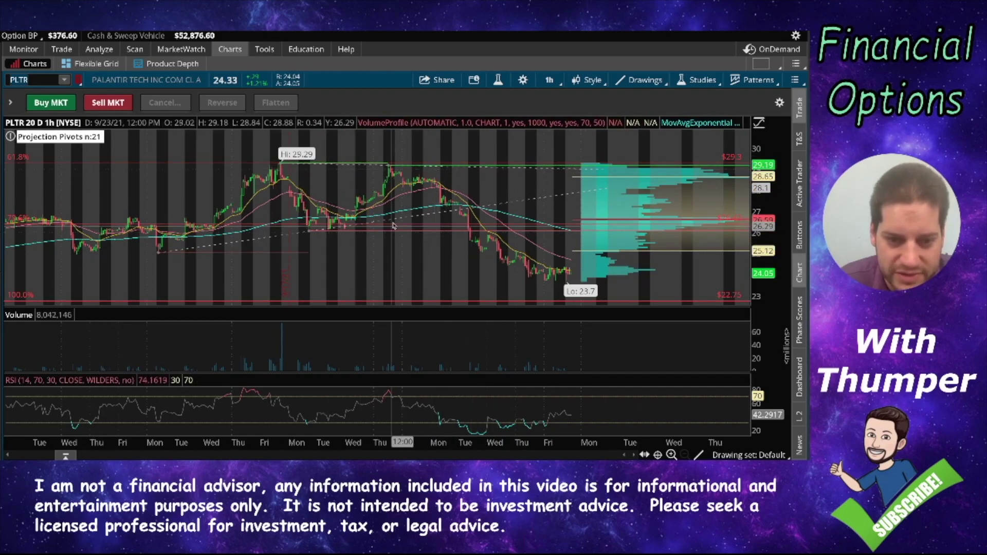
right_click(478, 302)
click(532, 258)
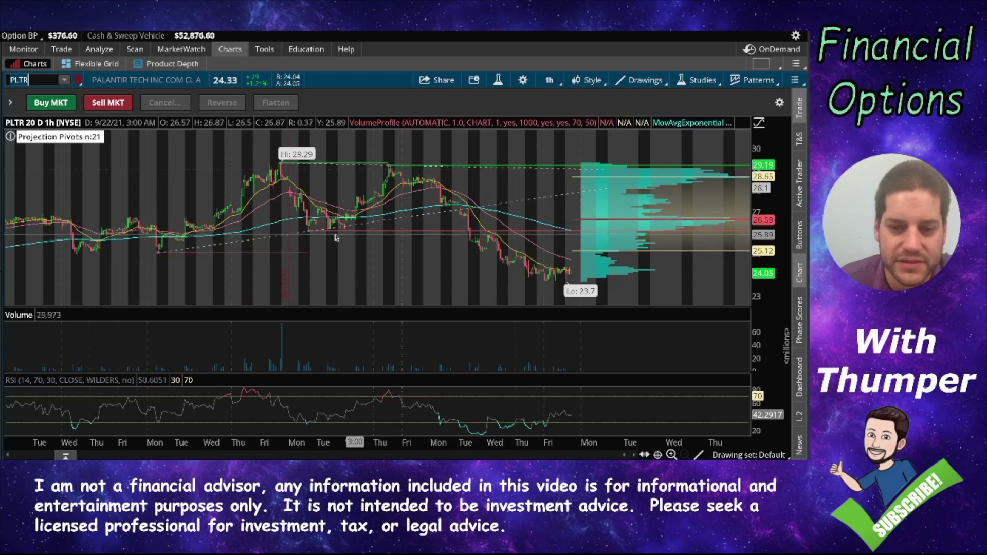
click(549, 77)
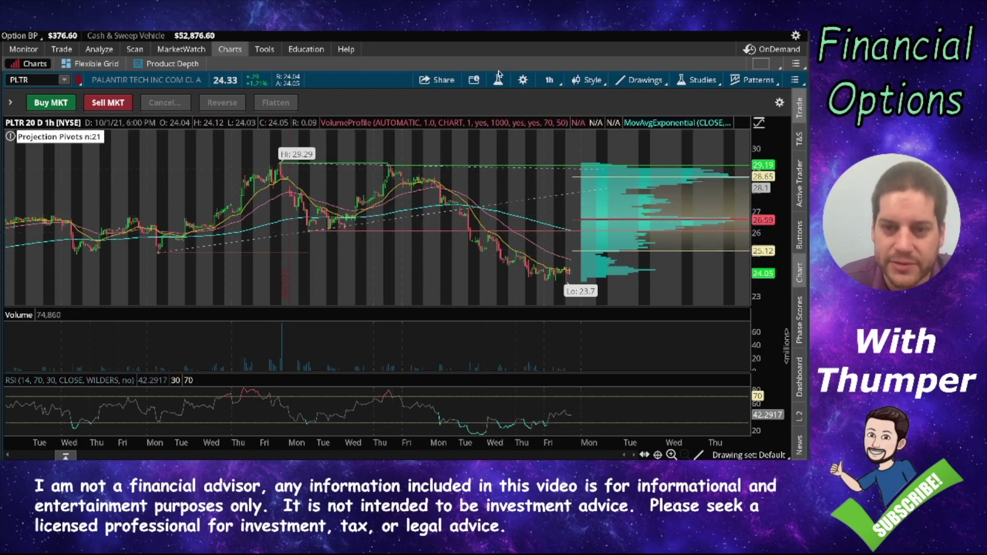
click(551, 81)
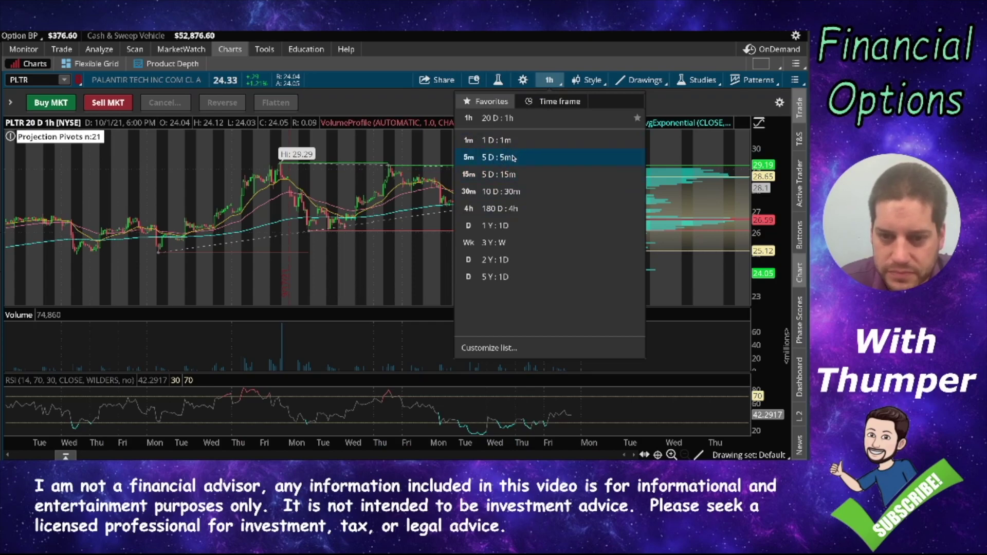
Set the PLTR chart to 5 D : 15m bars and open Edit Studies and Strategies
click(516, 174)
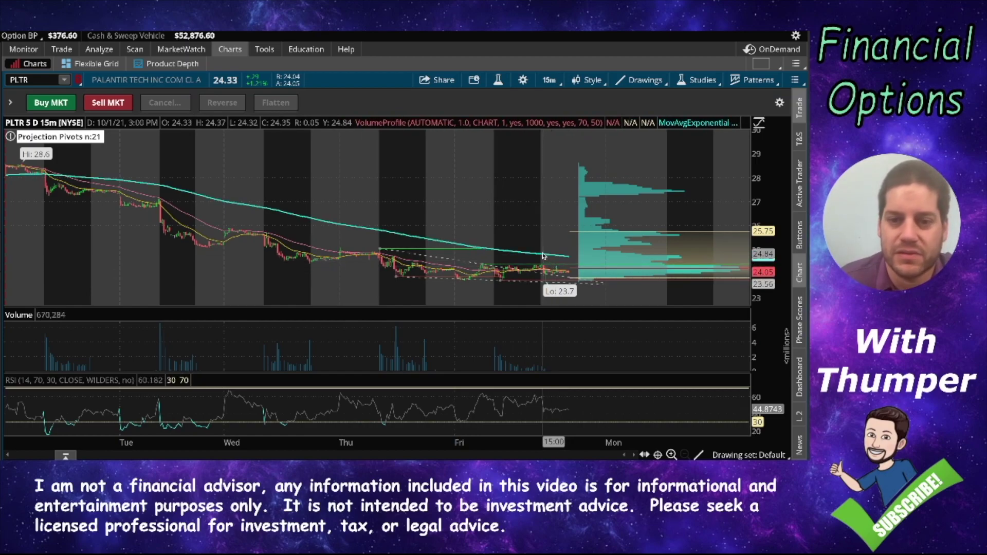
click(499, 81)
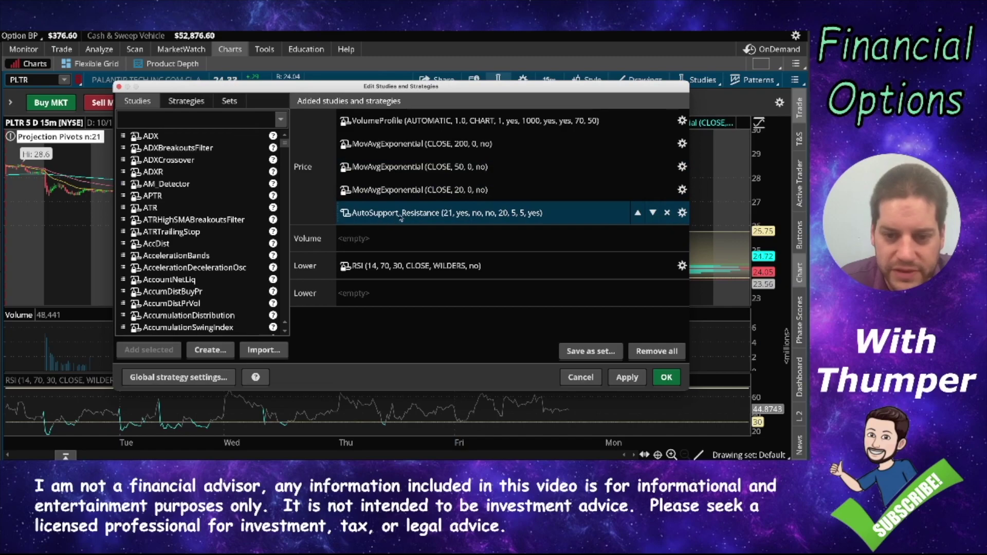
Delete the AutoSupport_Resistance study, search studies for 'supp', and create a new script
click(667, 213)
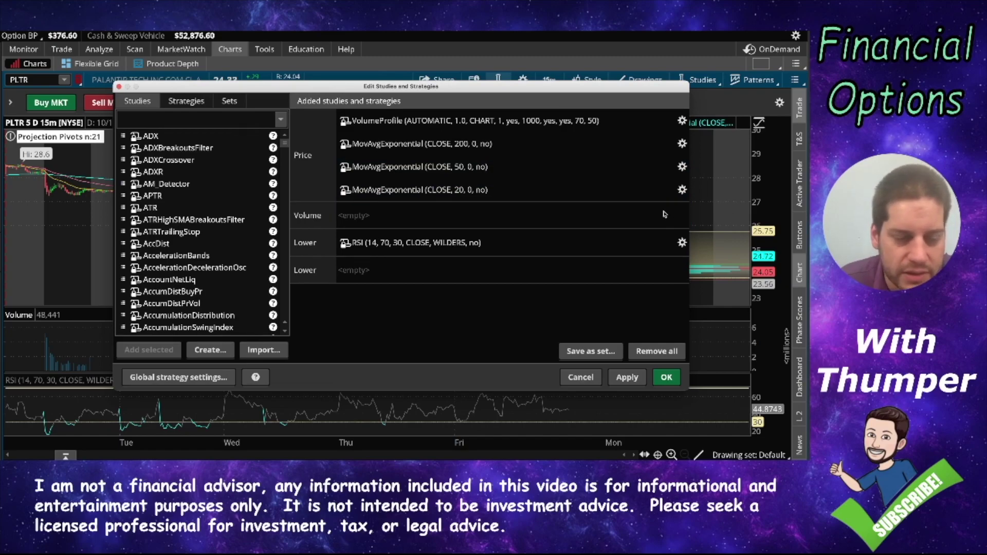
click(189, 121)
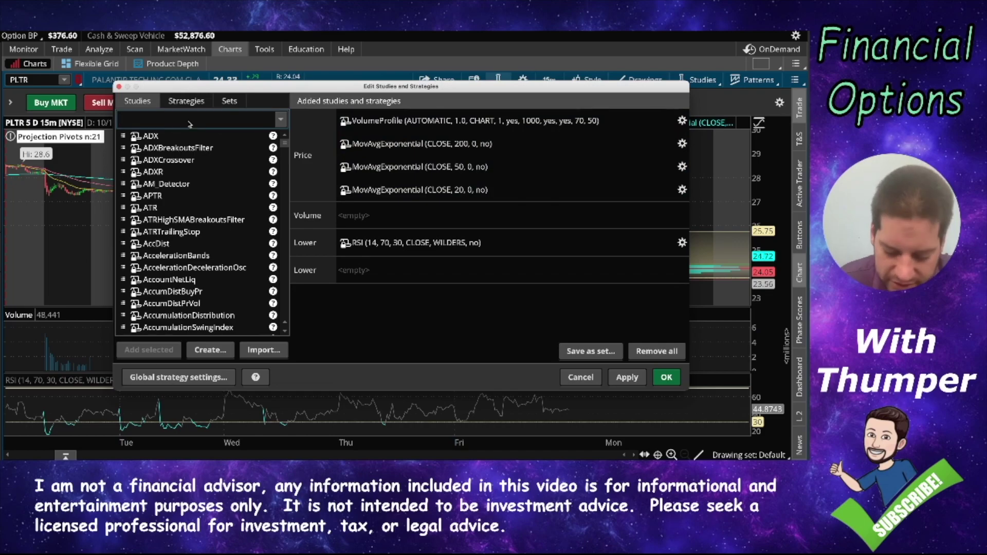
text(supp)
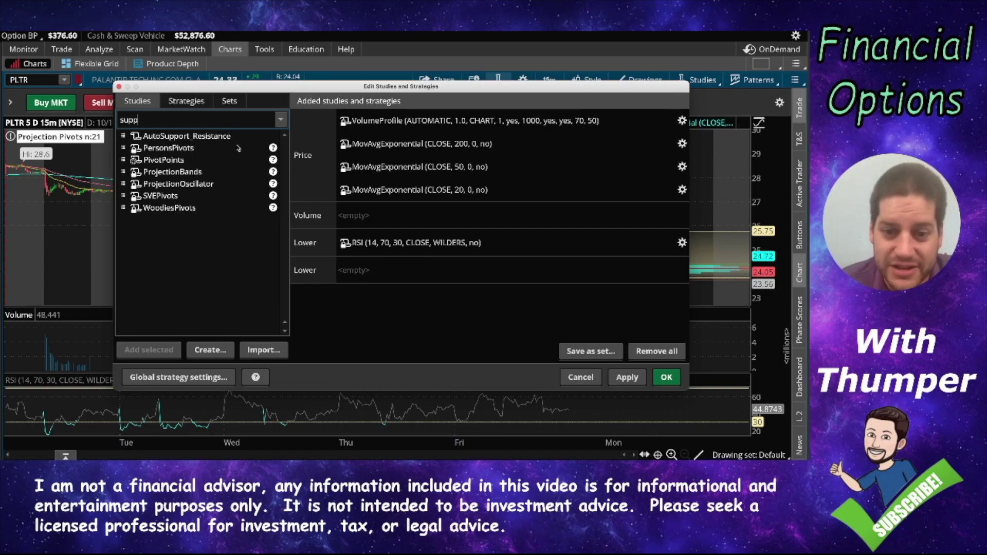
click(216, 352)
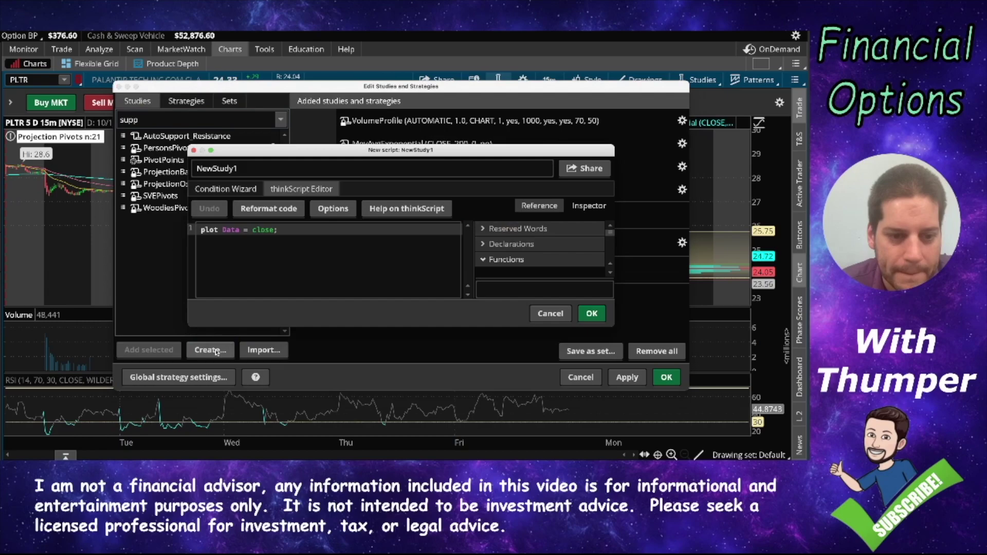
Delete the default 'plot Data = close;' line from the NewStudy1 editor
click(294, 231)
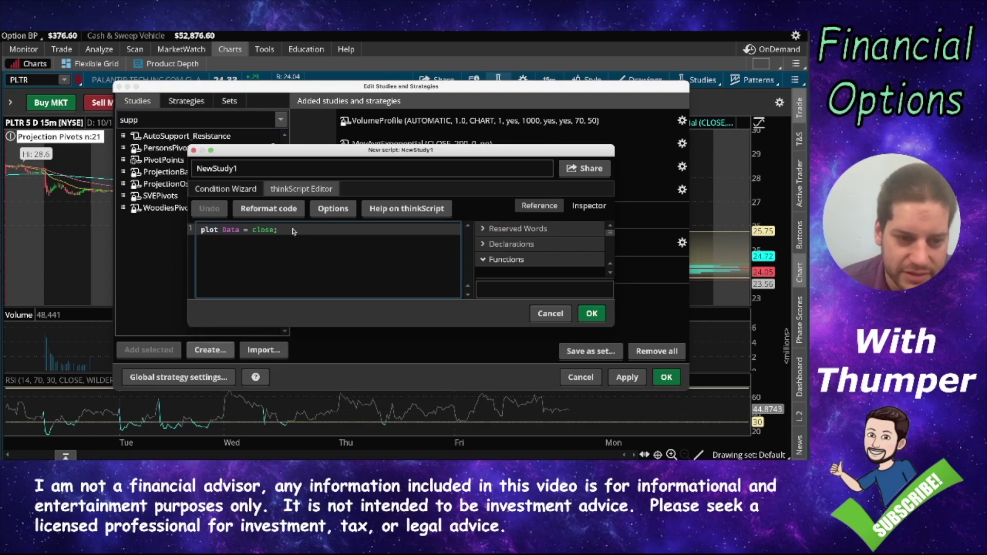
key(ctrl+a)
key(BackSpace)
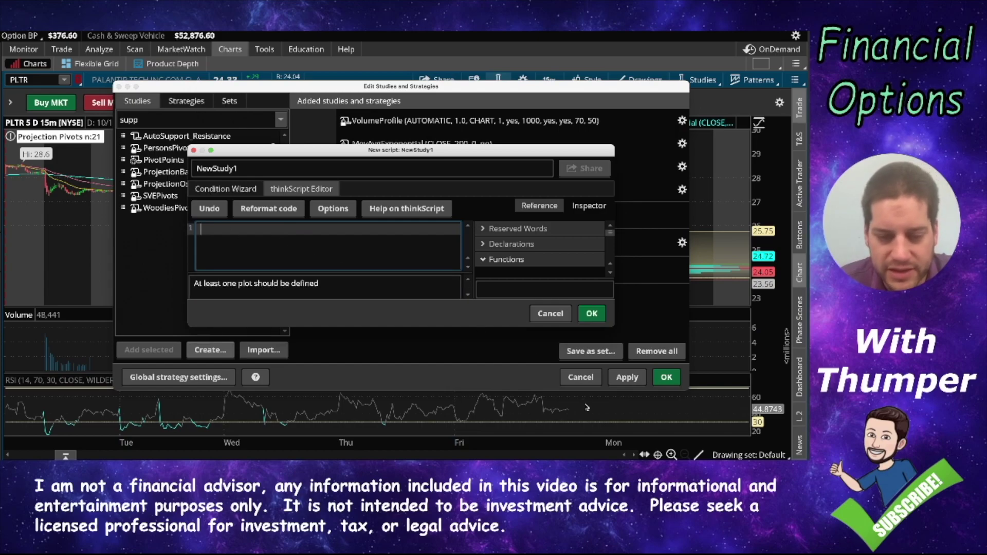
Copy the whole Projection Pivots thinkScript code block from the useThinkScript forum post
key(alt+Tab)
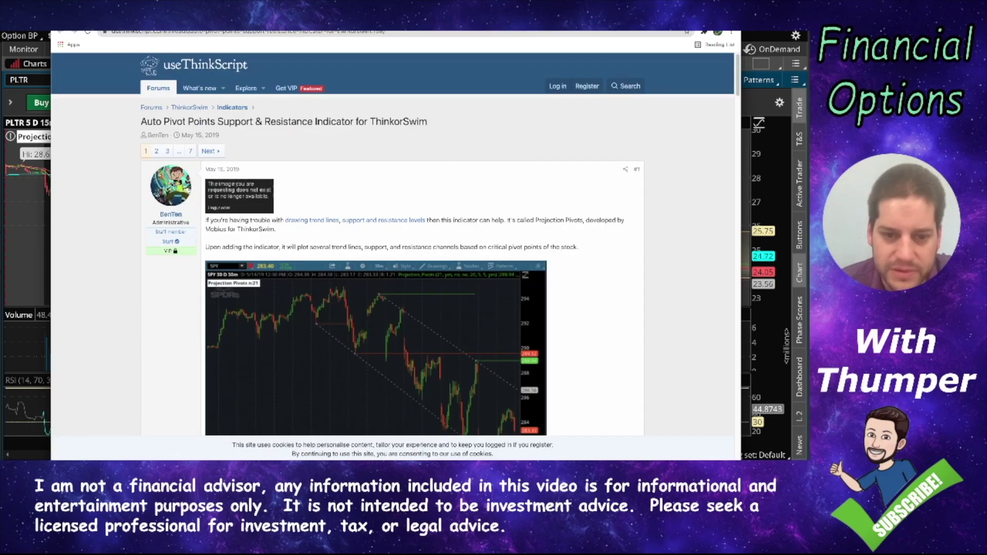
scroll(411, 278, down, 1)
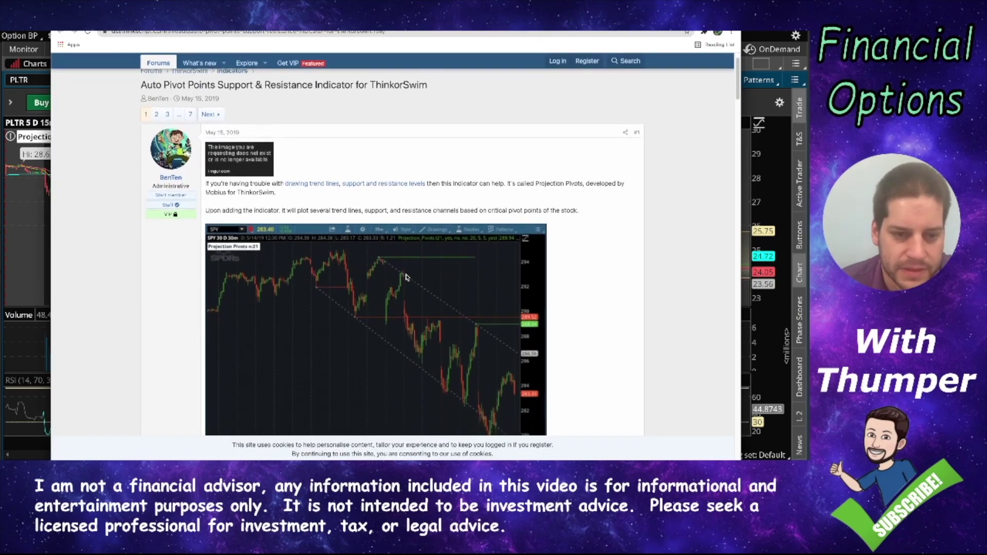
scroll(420, 232, down, 5)
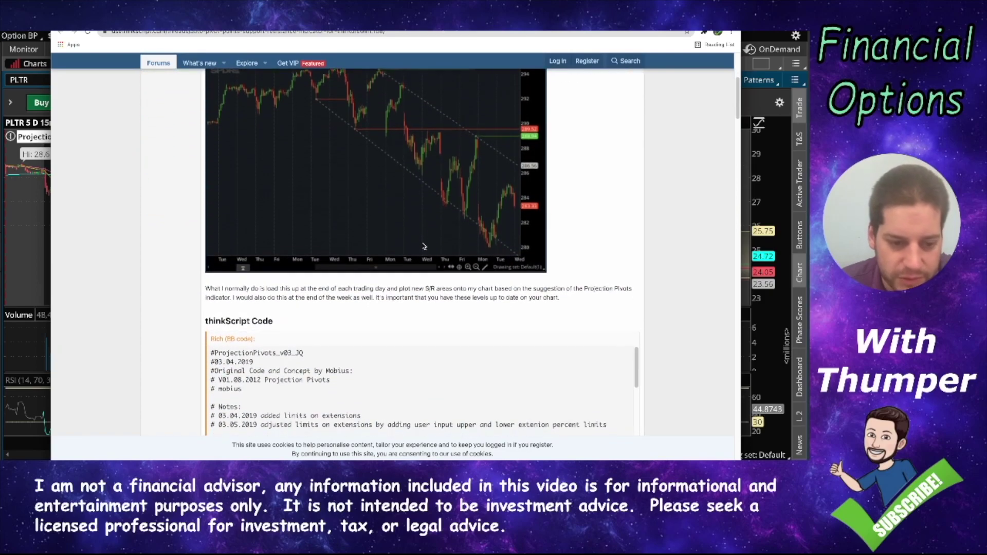
scroll(420, 246, down, 1)
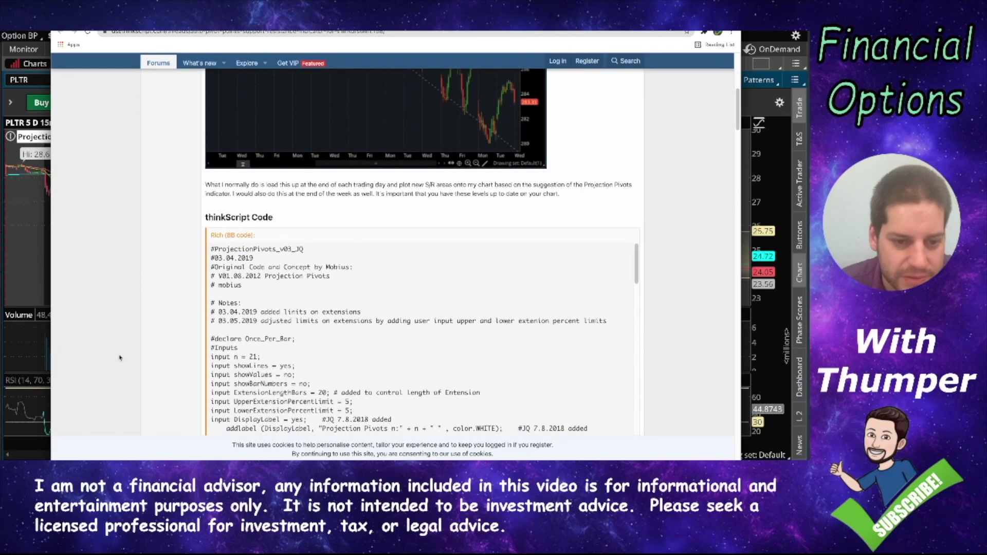
drag(212, 252, 262, 355)
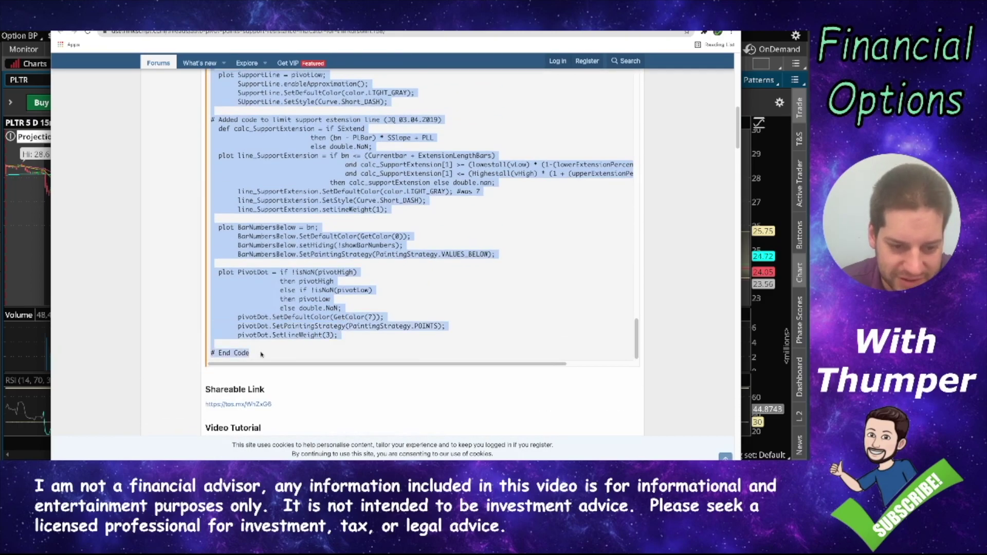
right_click(303, 291)
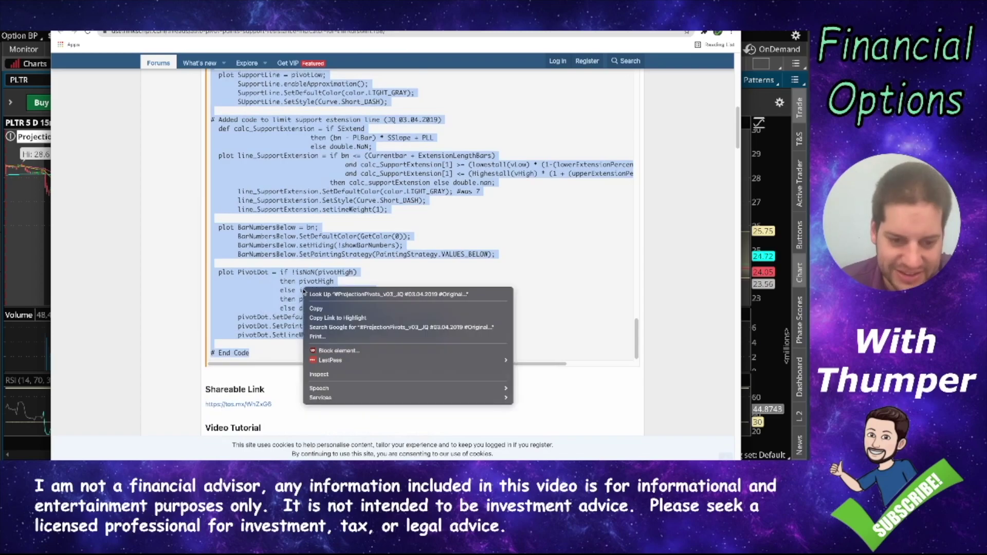
click(324, 309)
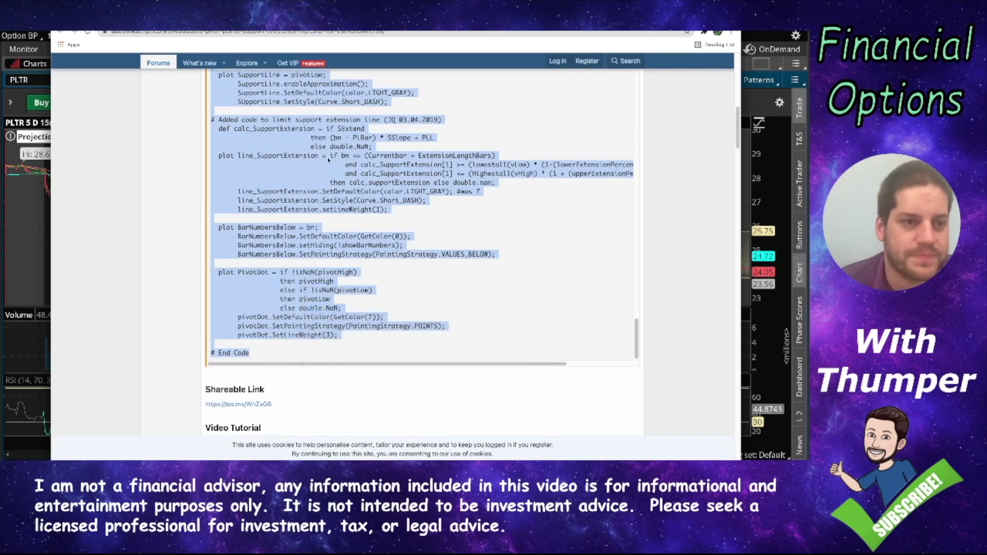
click(44, 229)
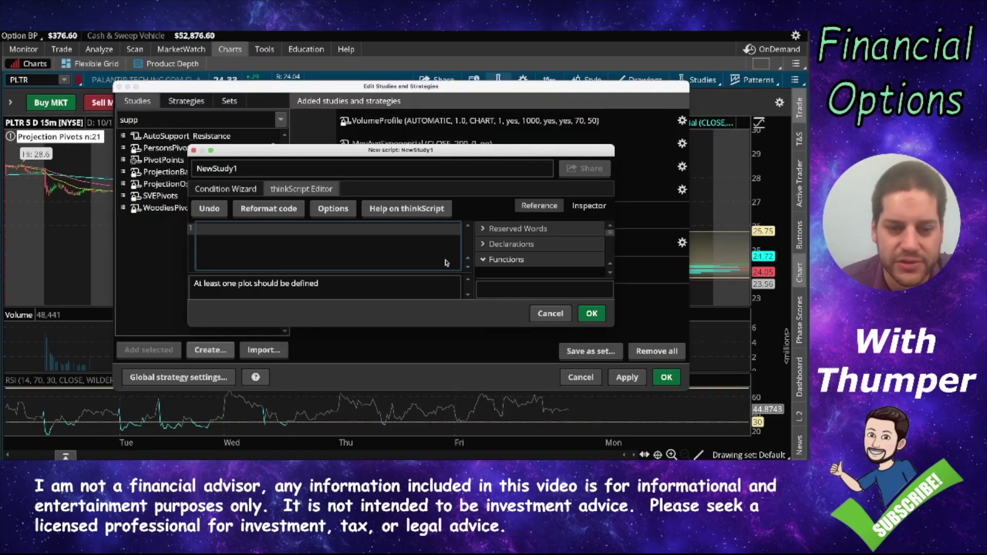
Paste the forum code, rename NewStudy1 to AutoSupportAndResistance, and save the study
right_click(279, 235)
click(295, 279)
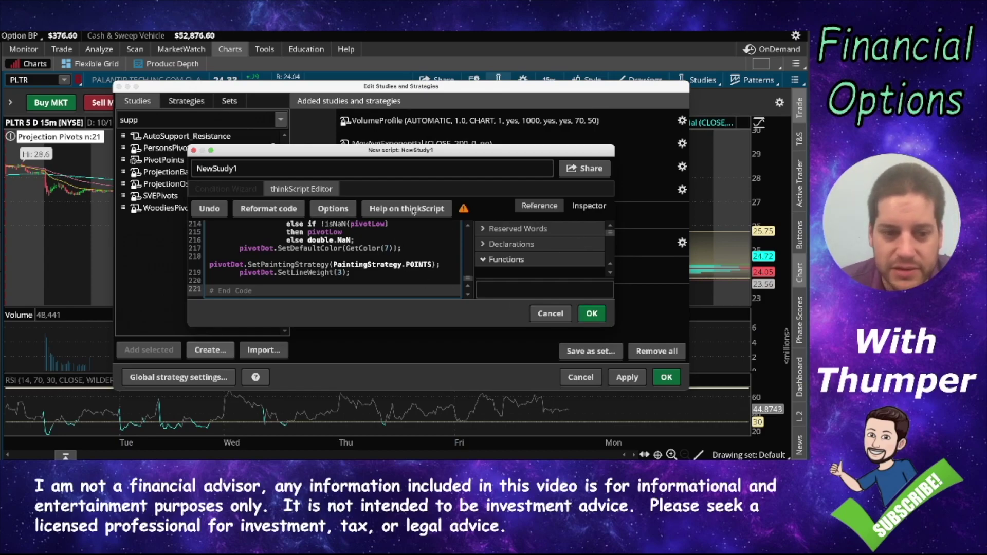
double_click(263, 172)
text(Aut)
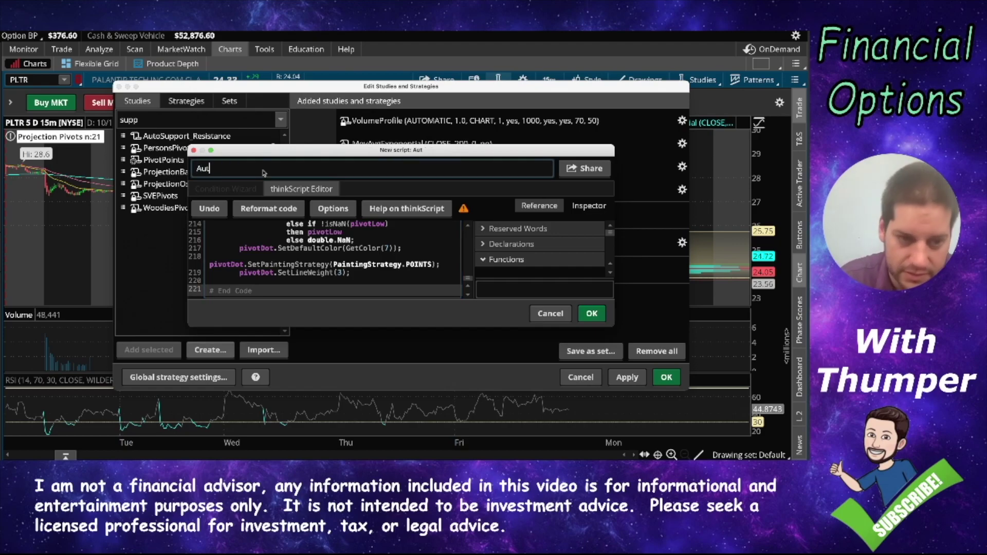
text(oSupport)
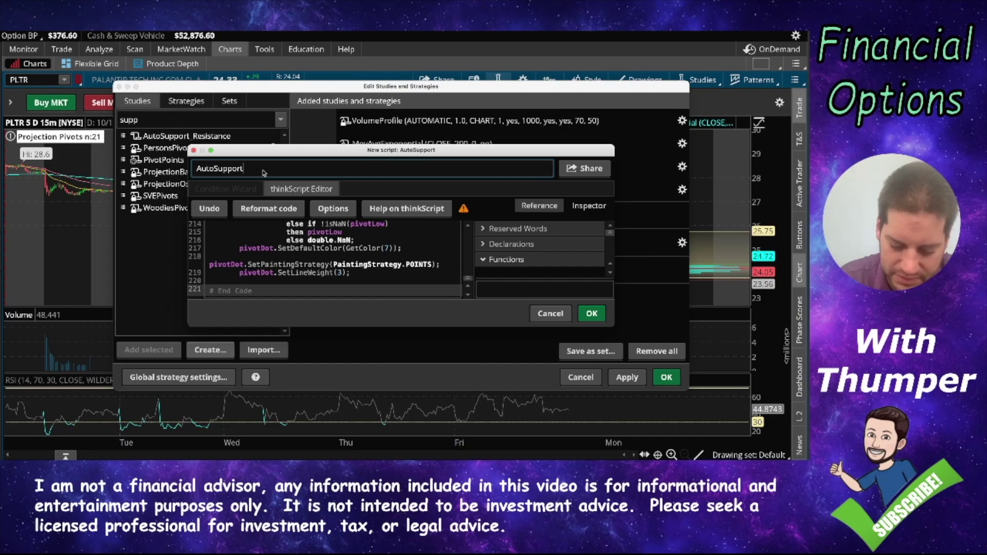
text(AndResistance)
click(598, 316)
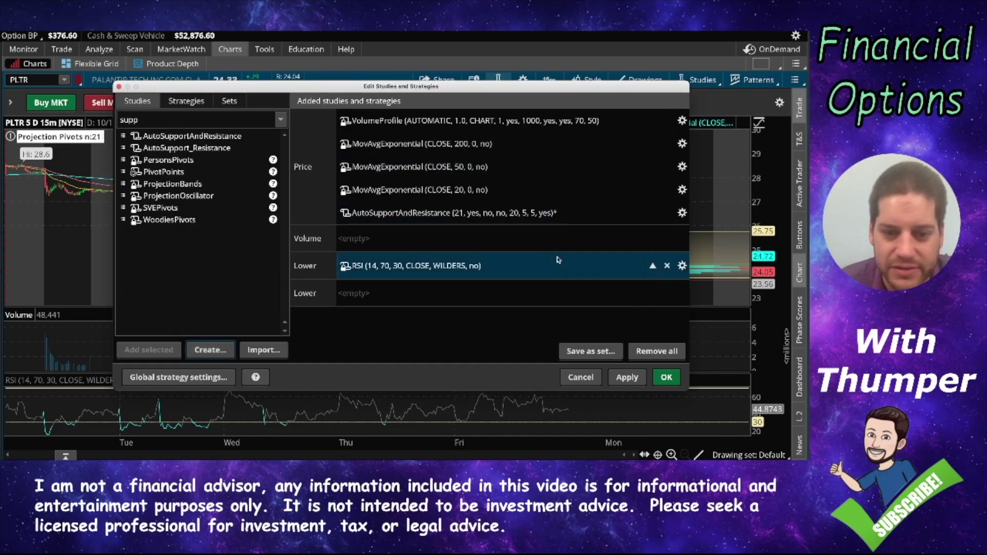
Apply and confirm the study changes so AutoSupportAndResistance appears on the PLTR chart
click(633, 379)
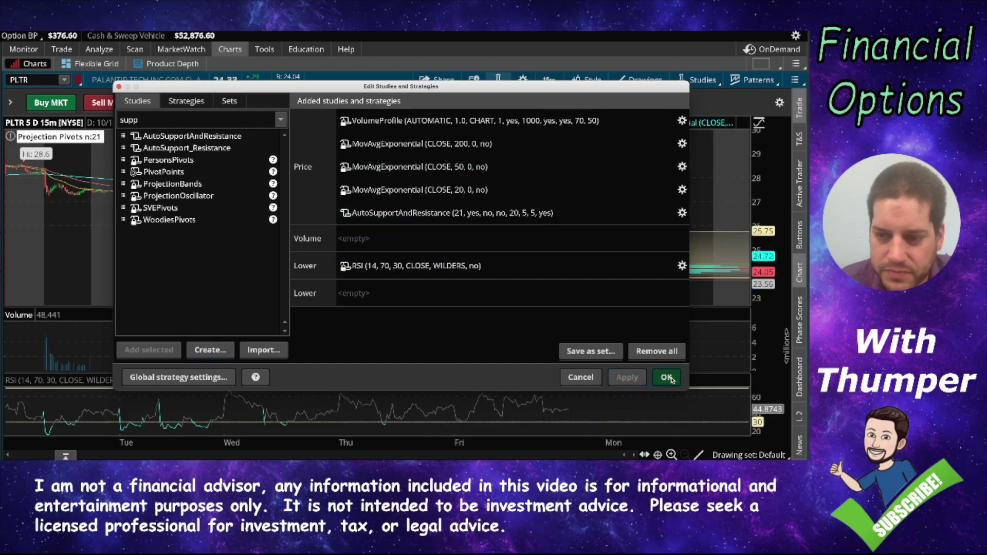
click(668, 379)
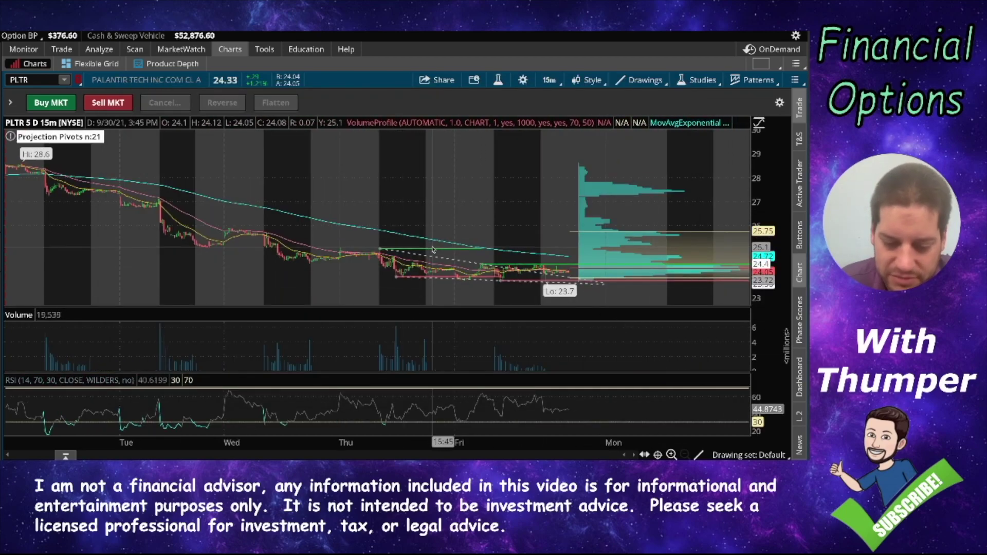